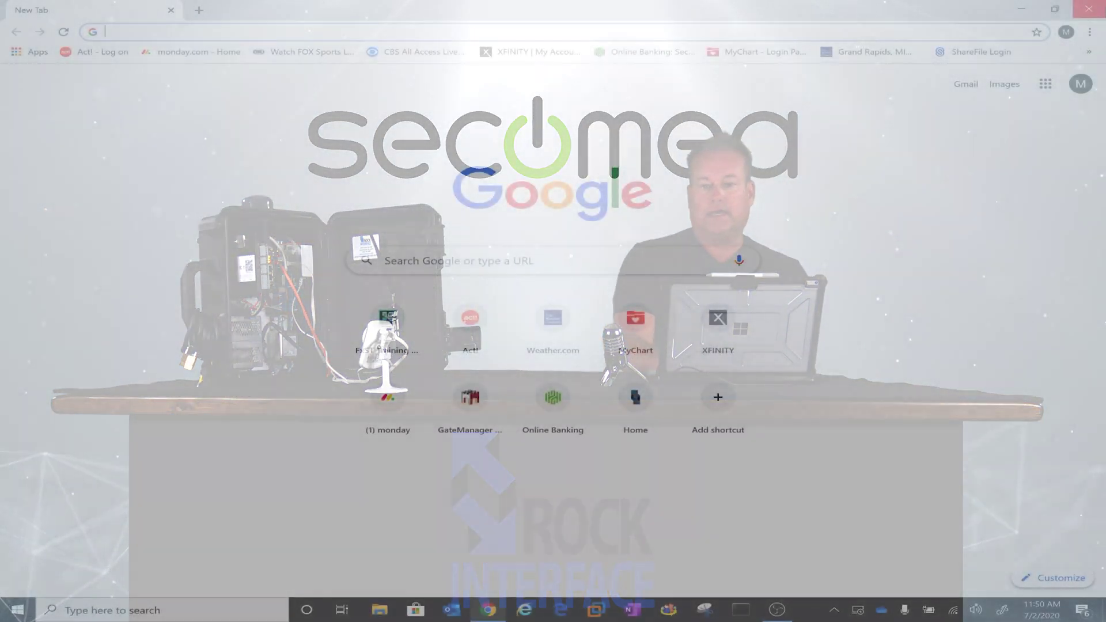
Open the GateManager 22 bookmark from the overflow and choose the LinkManager service.
click(1089, 52)
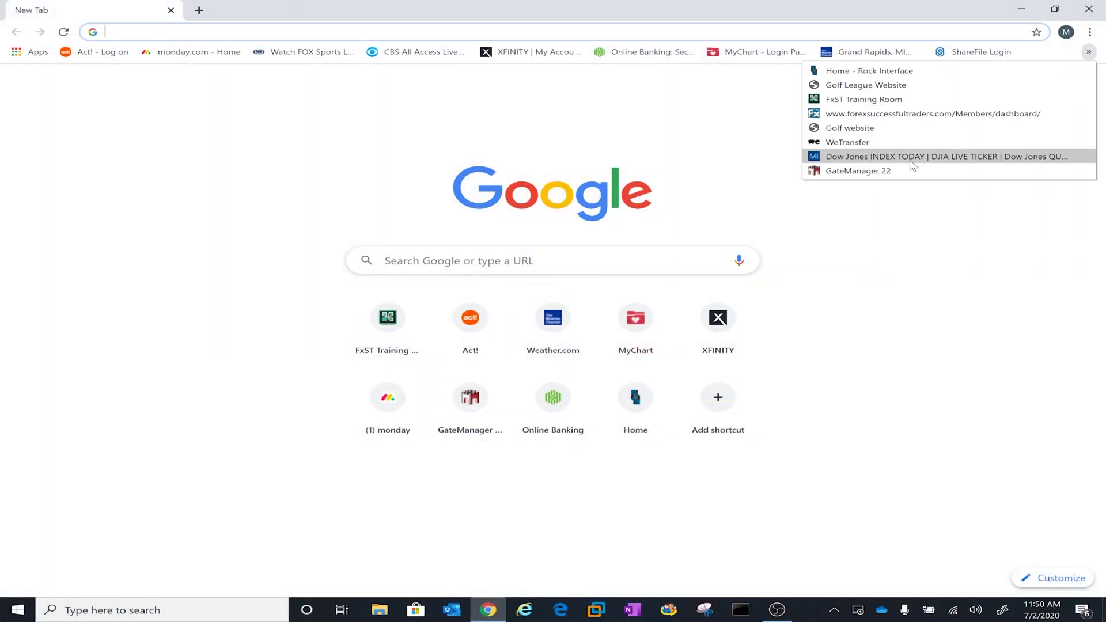
click(857, 171)
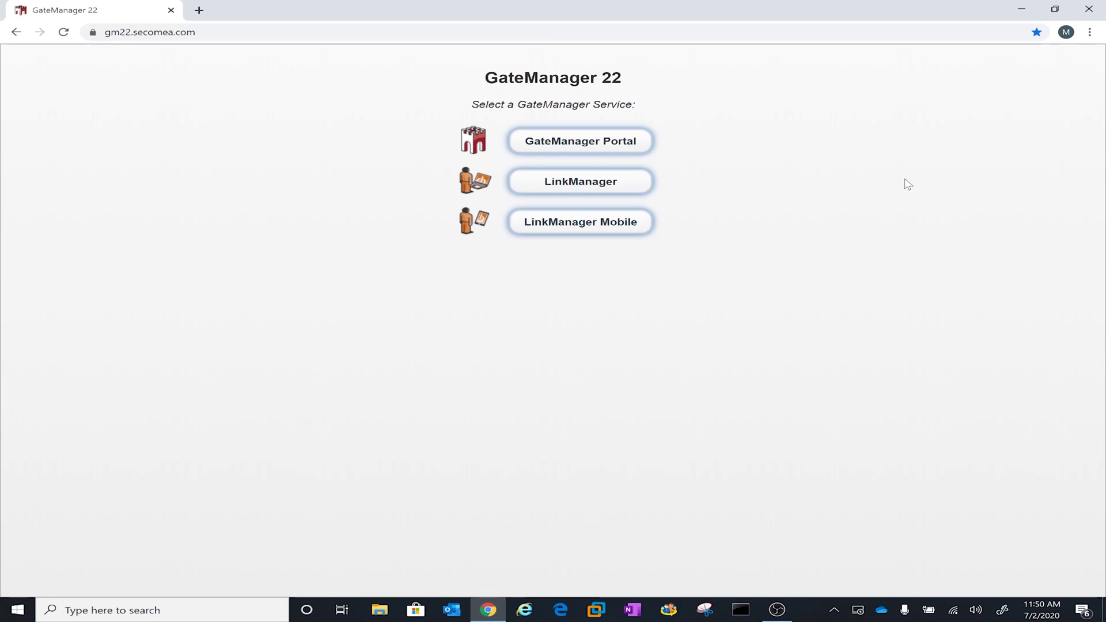
click(596, 184)
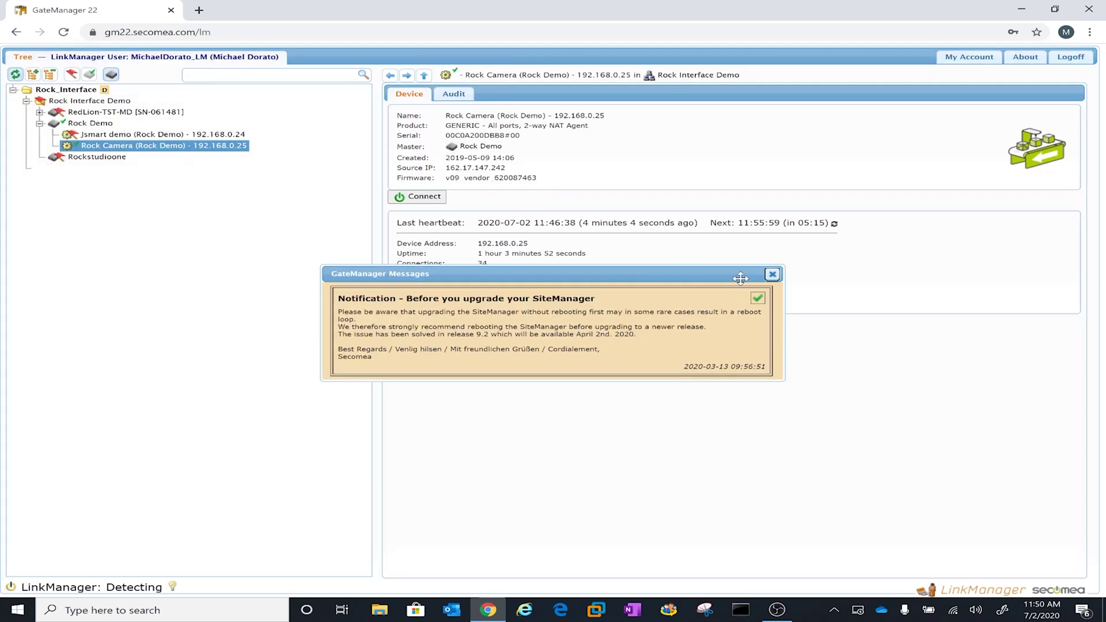
Dismiss the SiteManager upgrade notice, try client detection, then open the Client Detection Troubleshooting checklist.
click(773, 275)
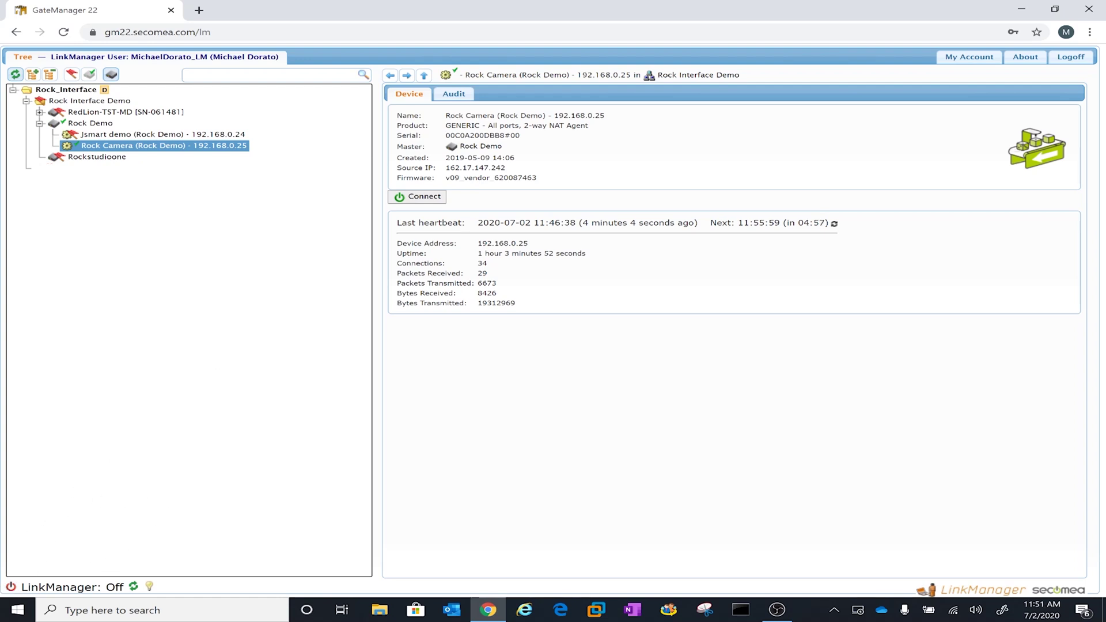
click(149, 588)
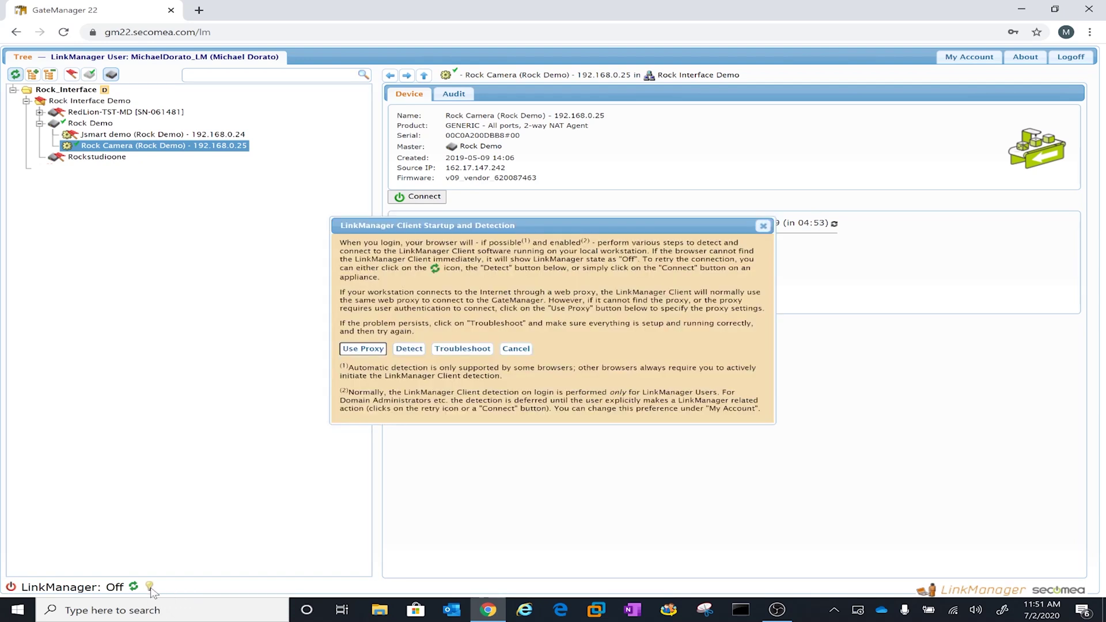
click(410, 349)
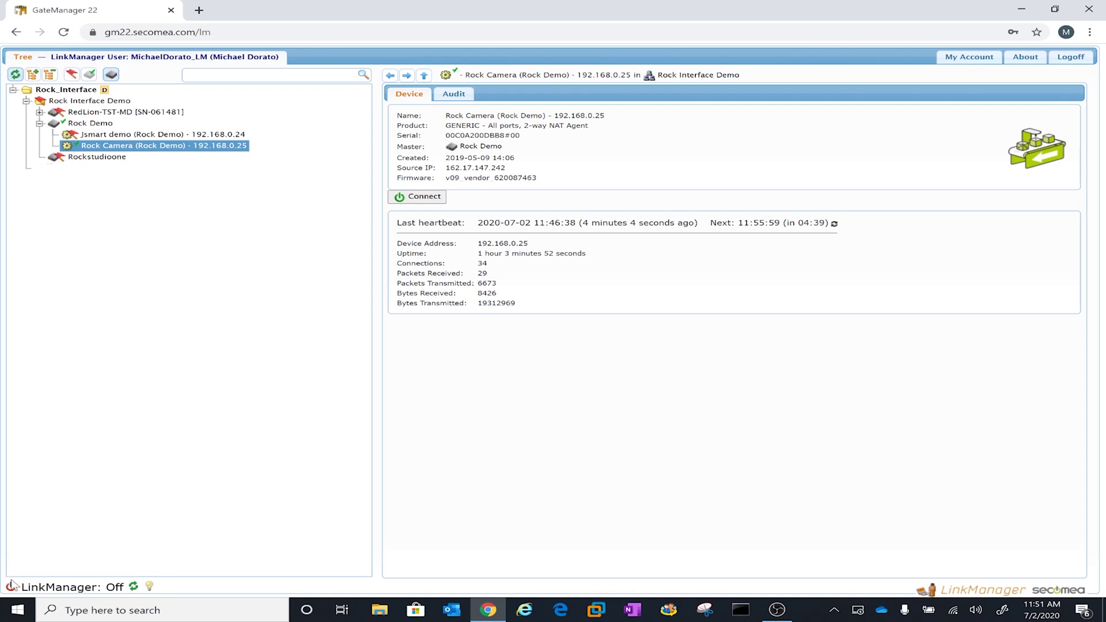
click(11, 588)
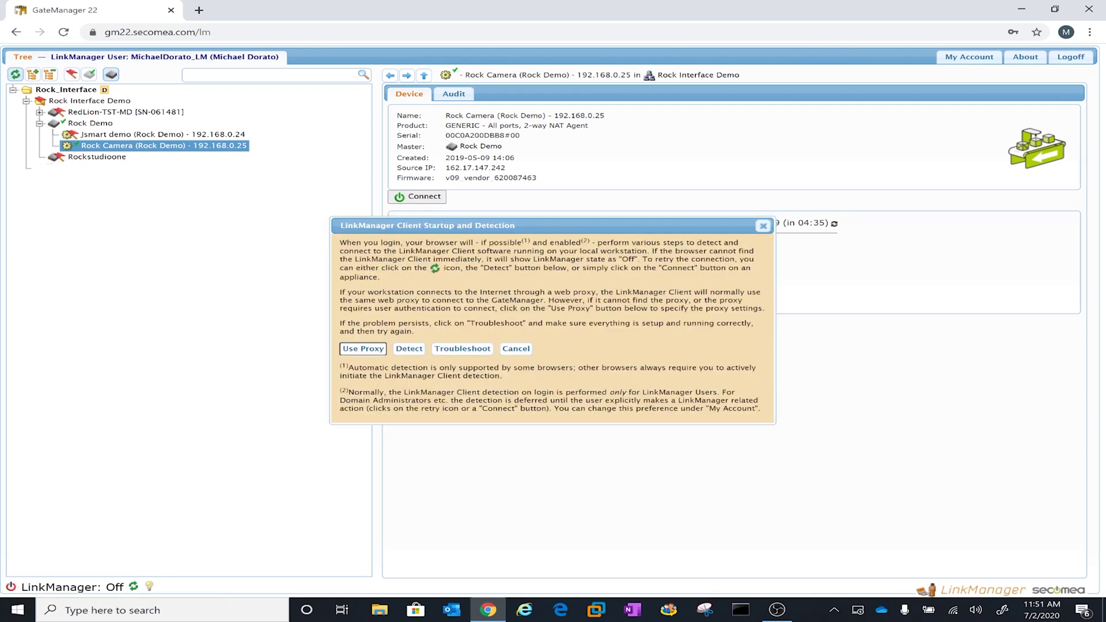
click(463, 348)
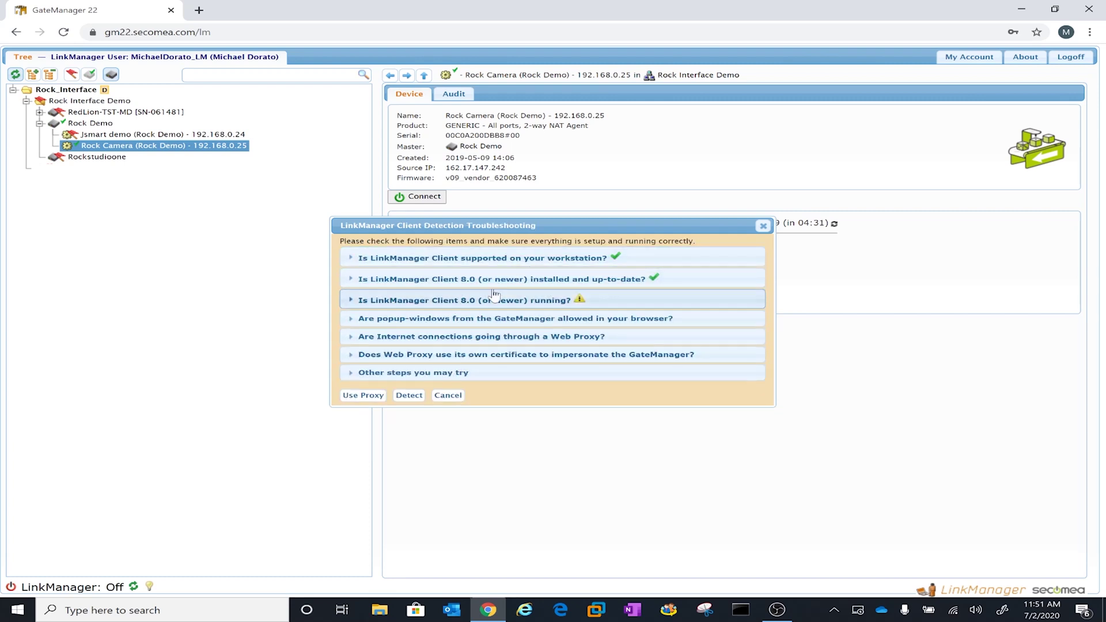
Rerun and retry LinkManager client detection, then download the client installer.
click(409, 395)
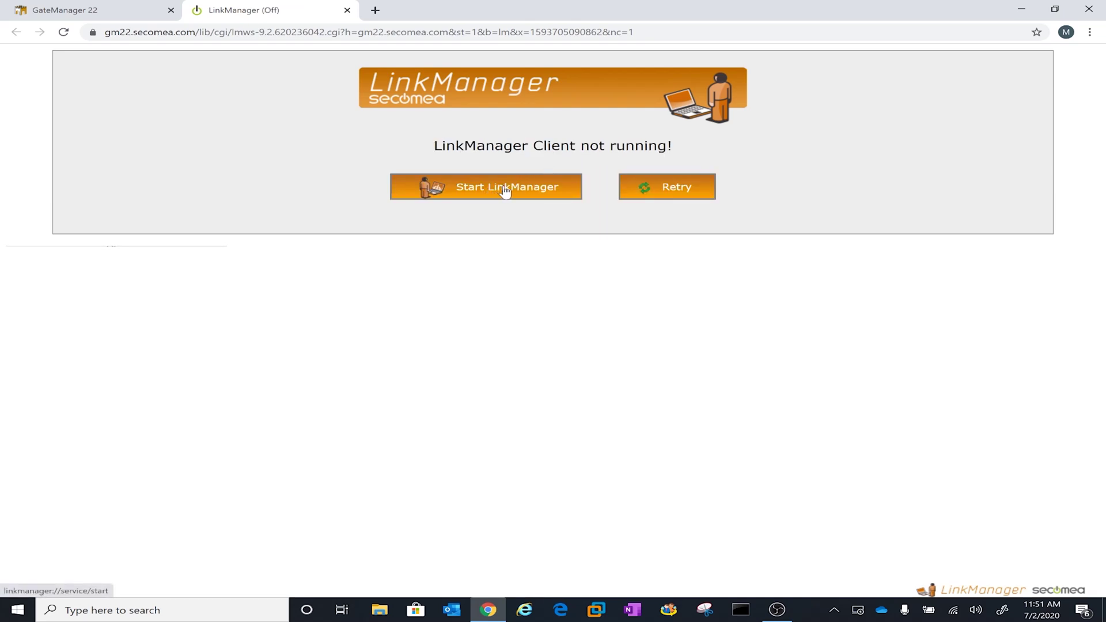
click(666, 187)
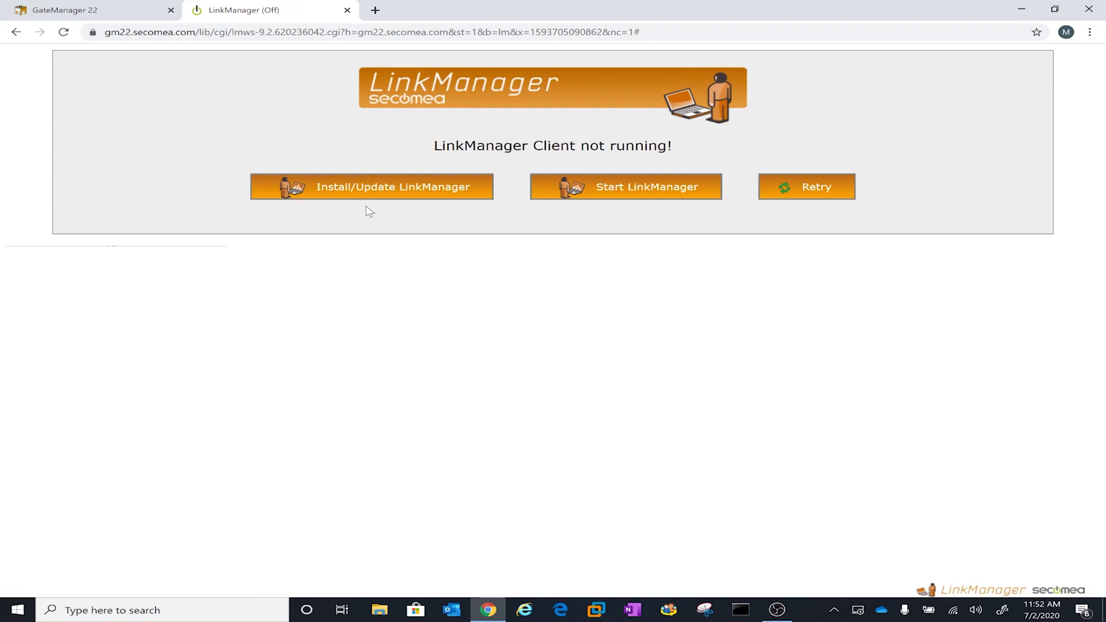
click(397, 192)
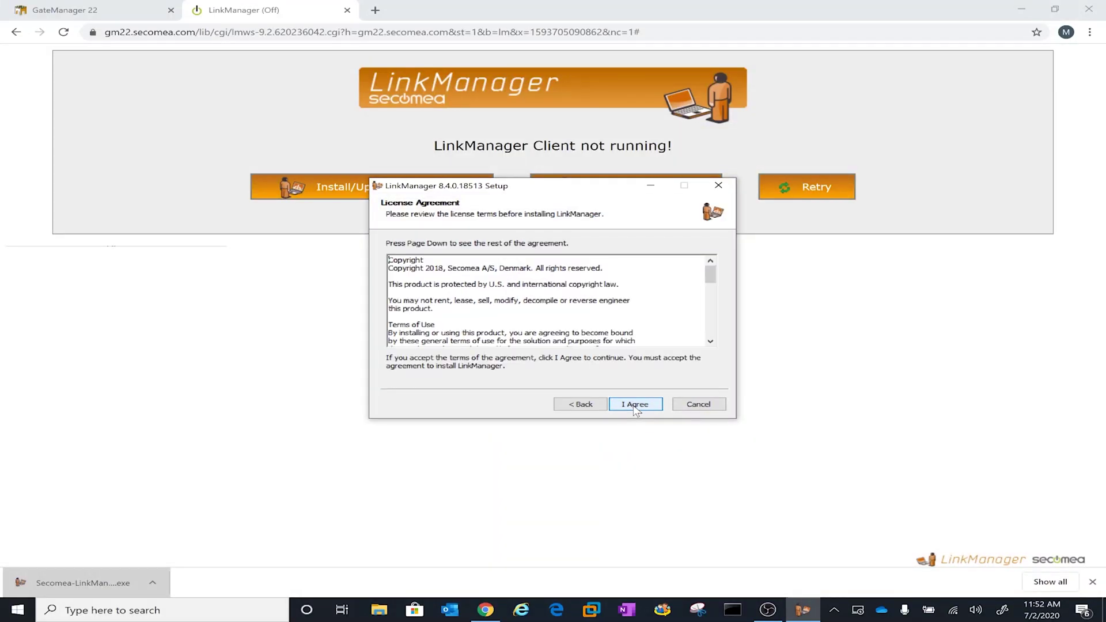
Accept the license, install LinkManager 8.4 to the default location, and close the finished installer.
click(636, 404)
click(635, 403)
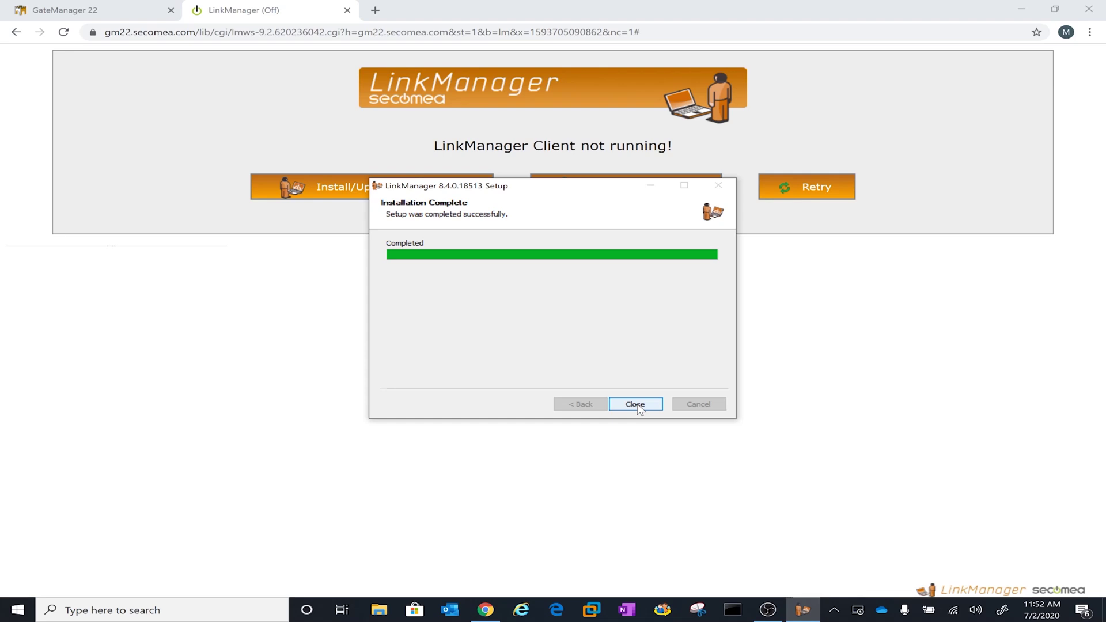
click(640, 406)
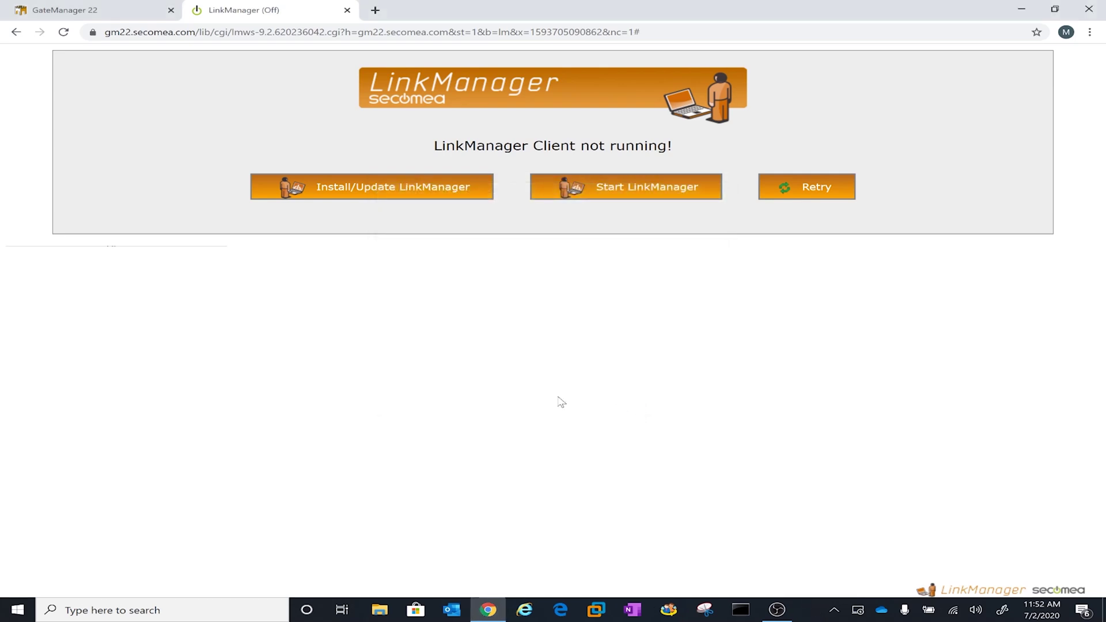
Start the LinkManager client and let the site open it.
click(647, 190)
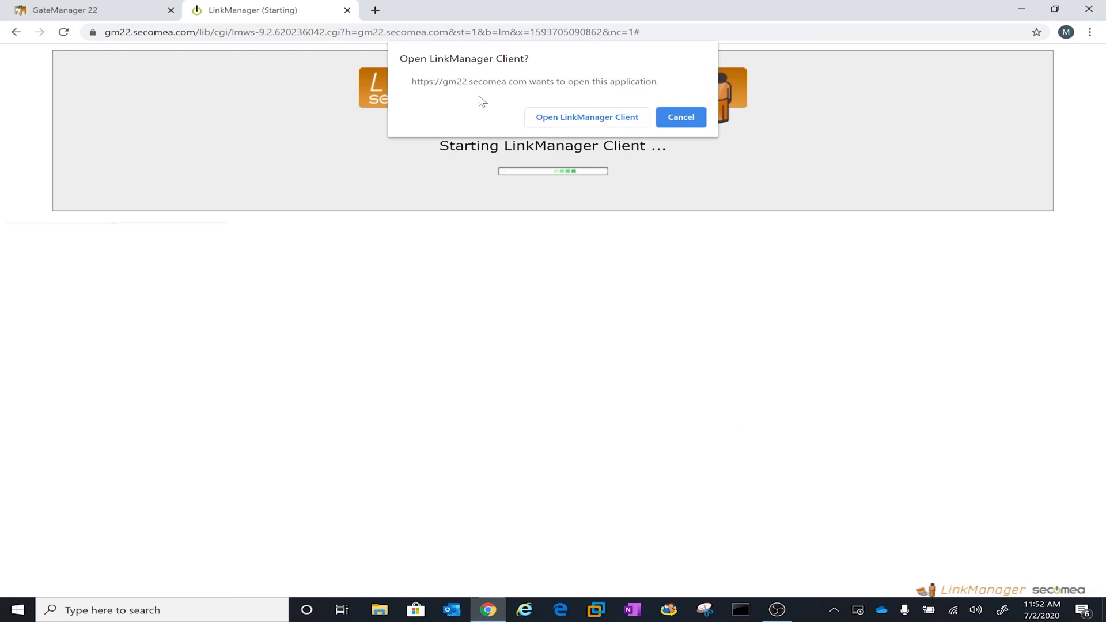
click(596, 117)
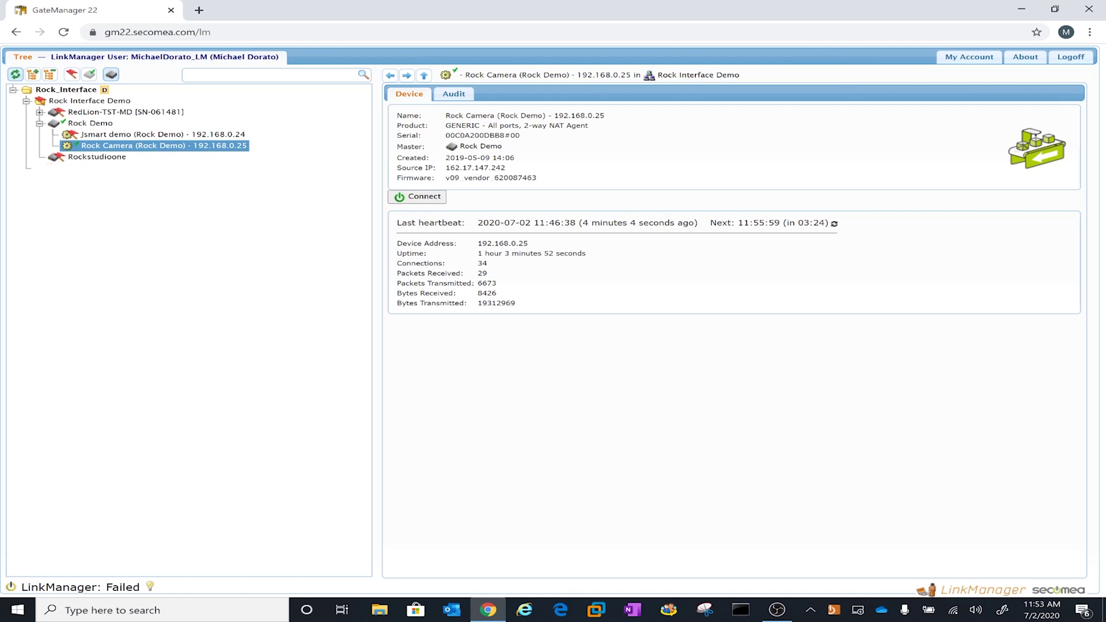
Retry detection of the now-running client and connect to the Rock Camera at 192.168.0.25.
click(9, 588)
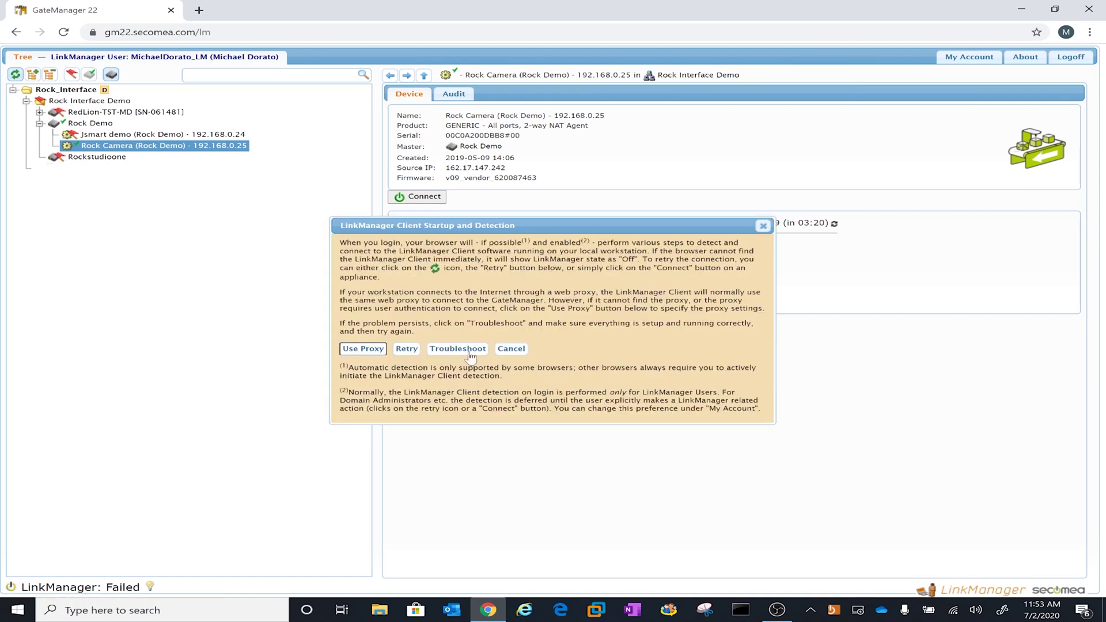
click(406, 349)
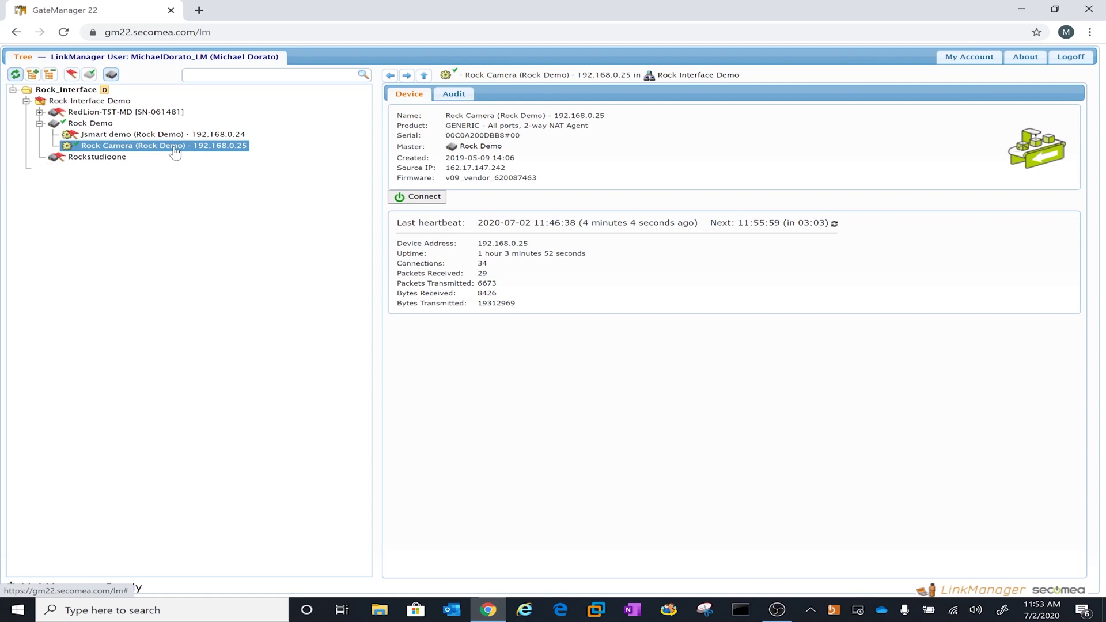
click(424, 196)
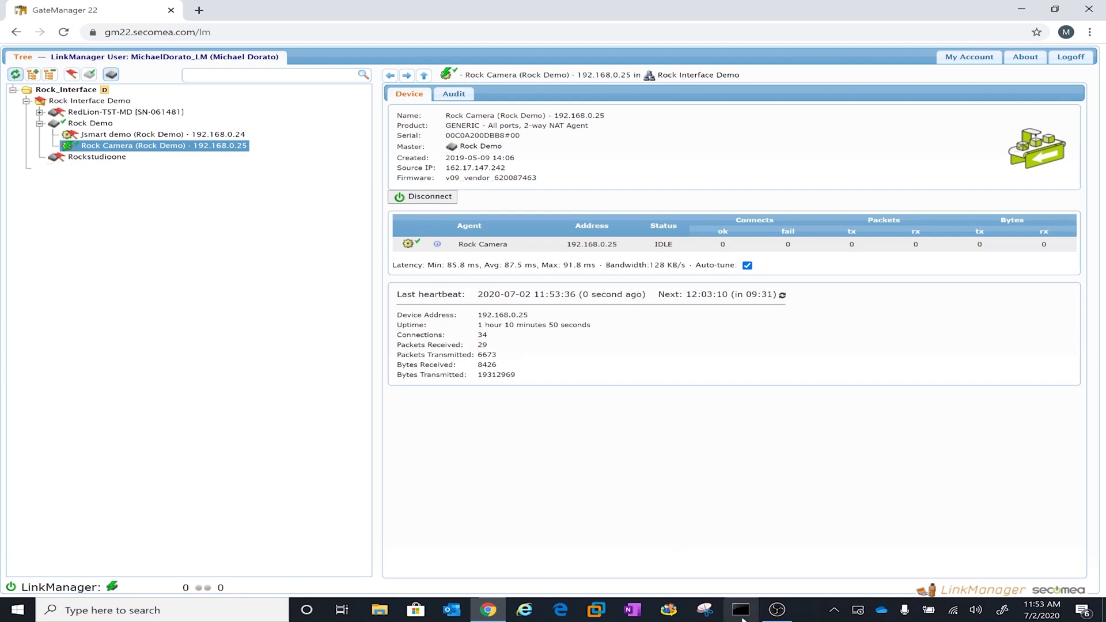
click(741, 610)
text(ping 18)
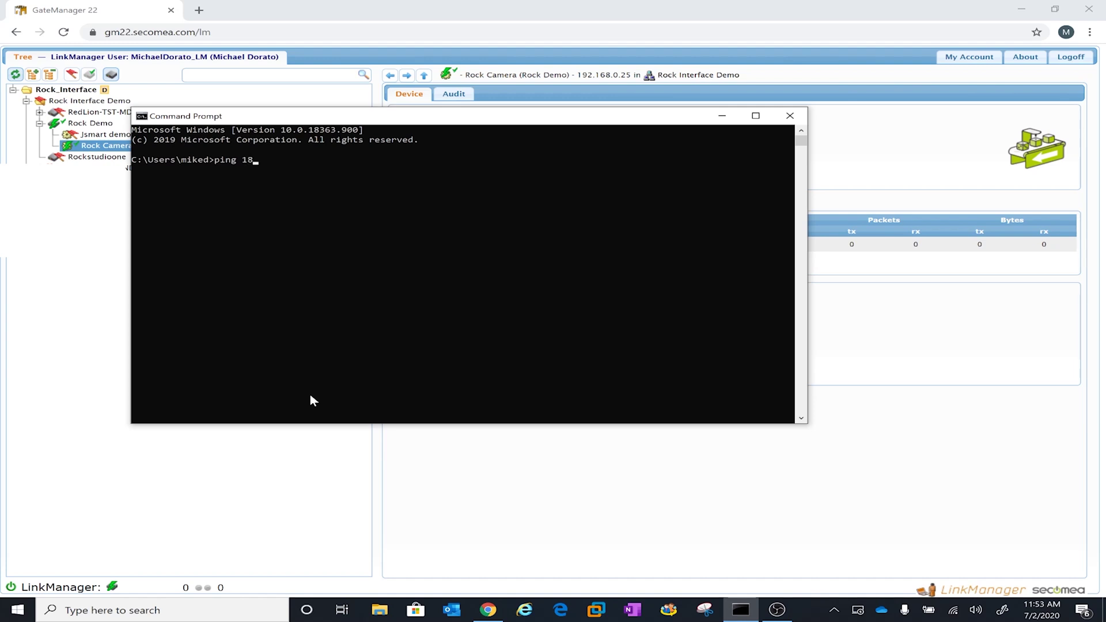
text(2.168.0.25)
Ping 192.168.0.25 and get four replies with 0% loss.
key(Return)
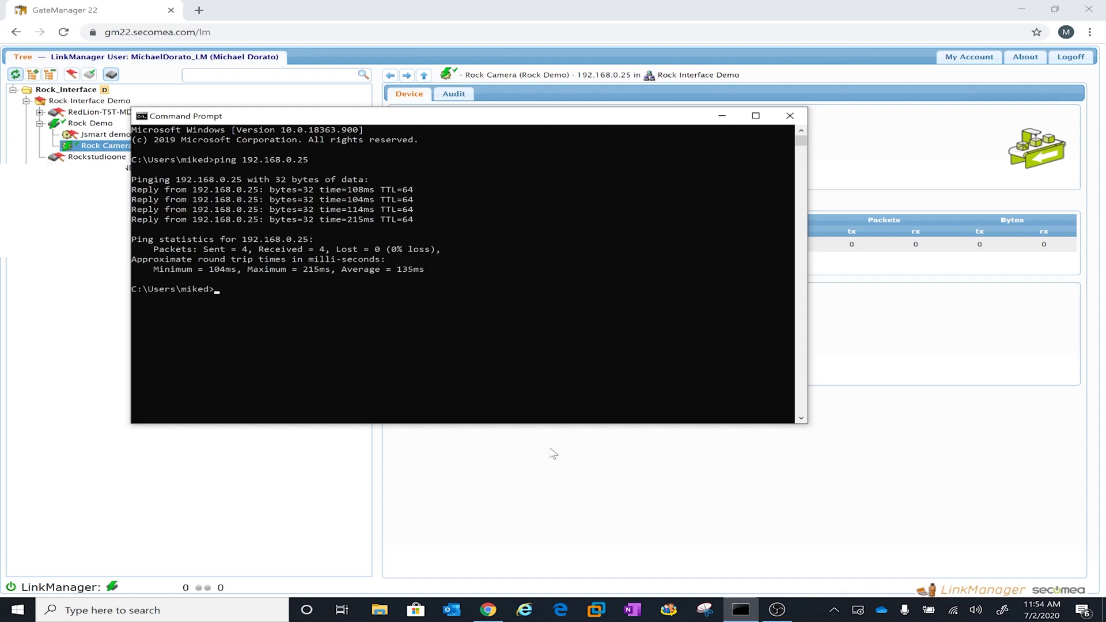
click(525, 610)
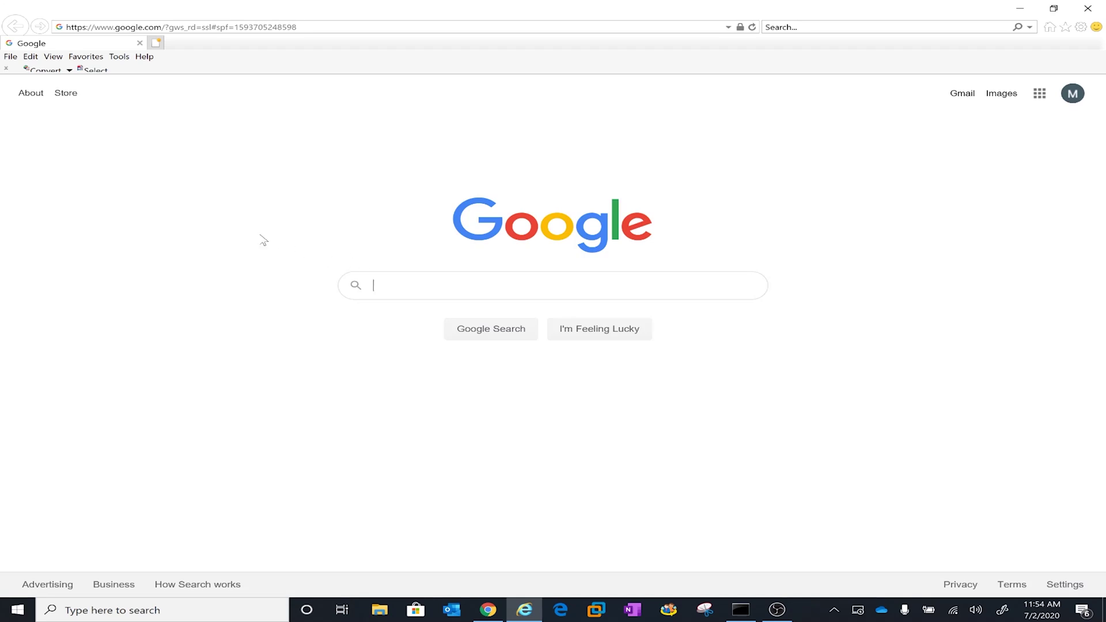
Browse to the camera at 192.168.0.25, sign in, and turn its audio off.
click(202, 27)
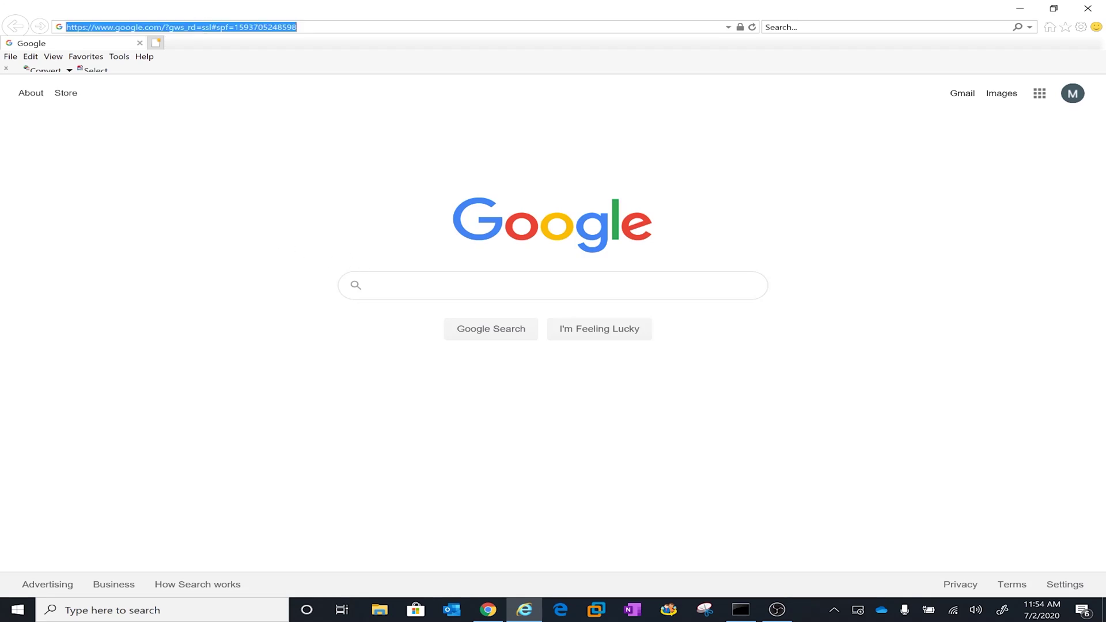
text(192.168.0.25/)
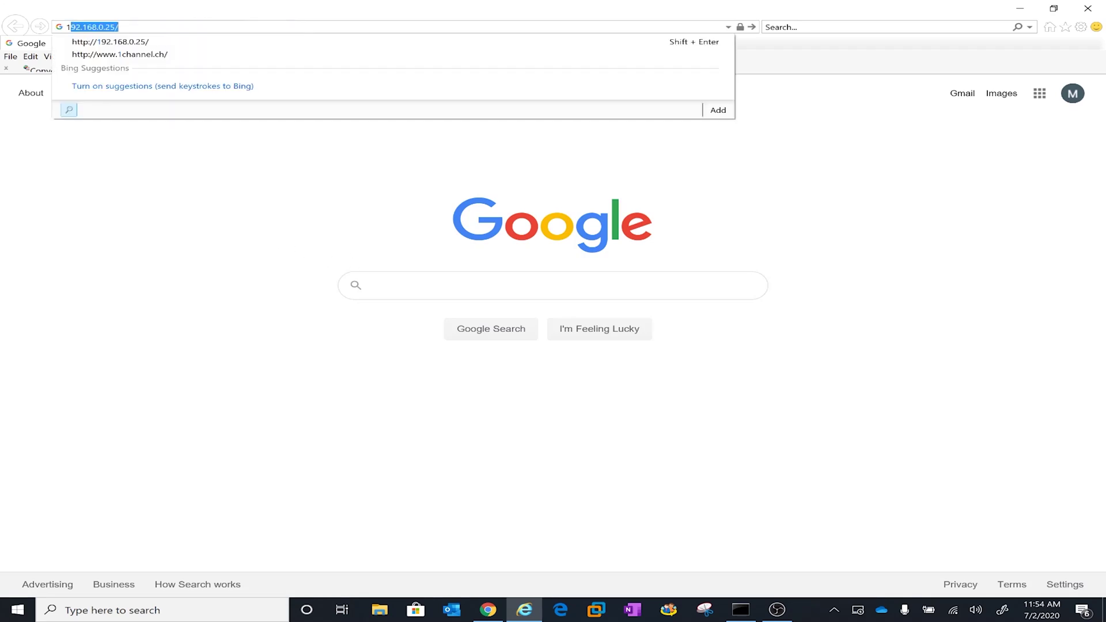
key(Return)
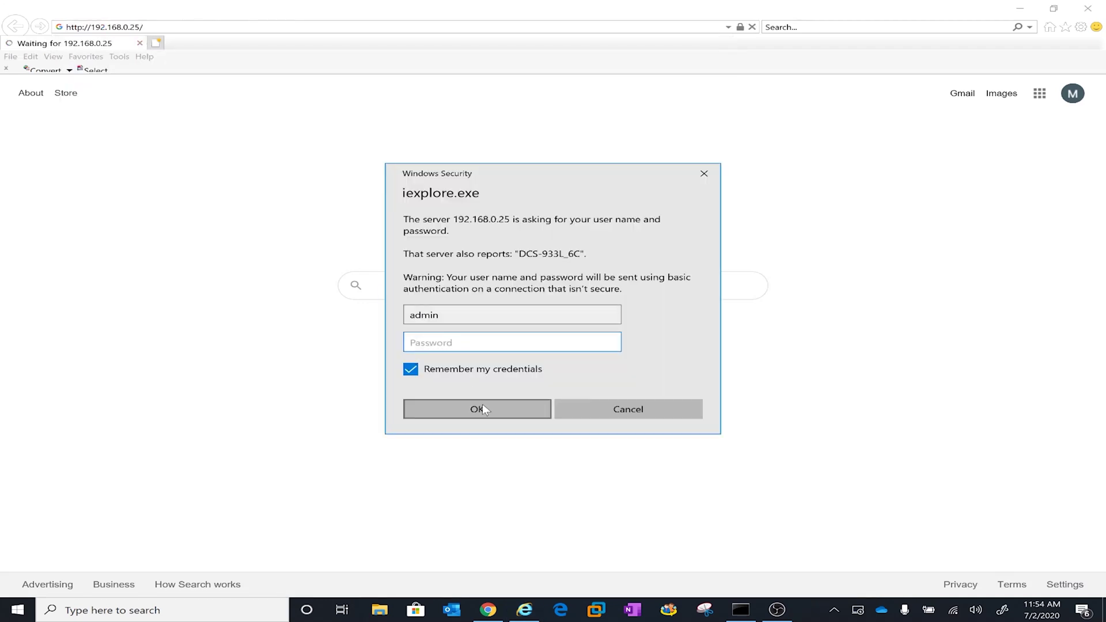
click(478, 409)
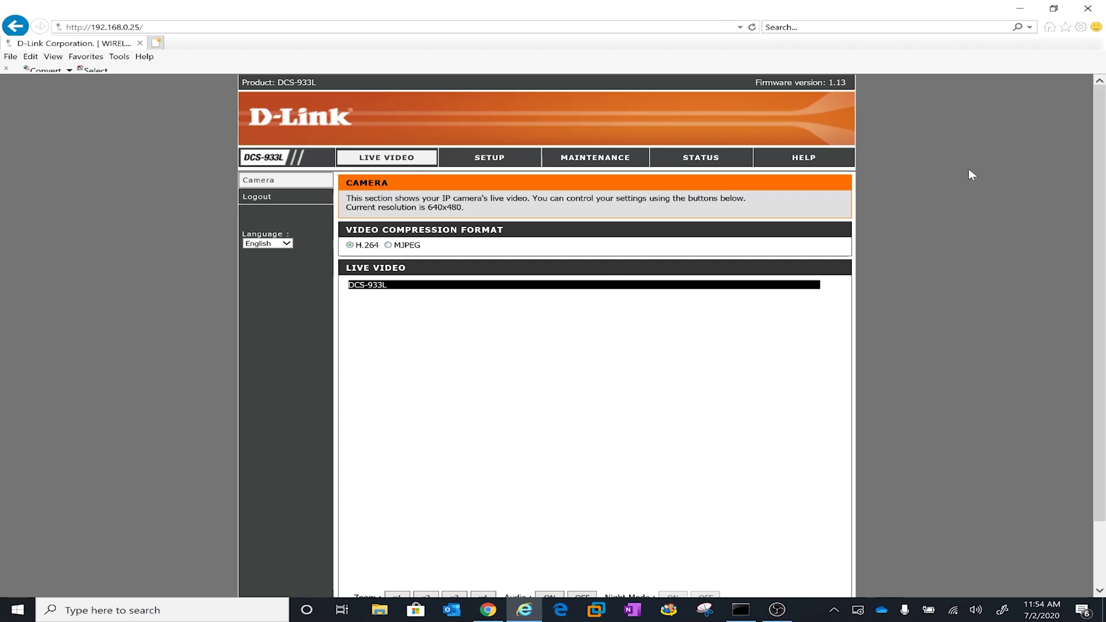
drag(1101, 216, 1100, 277)
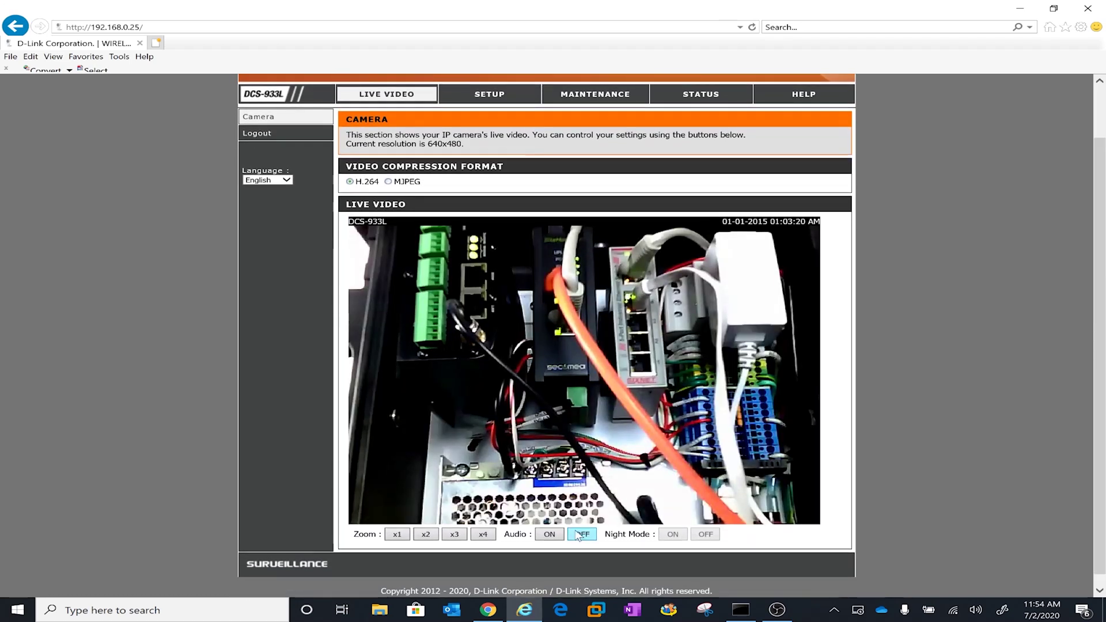
click(584, 535)
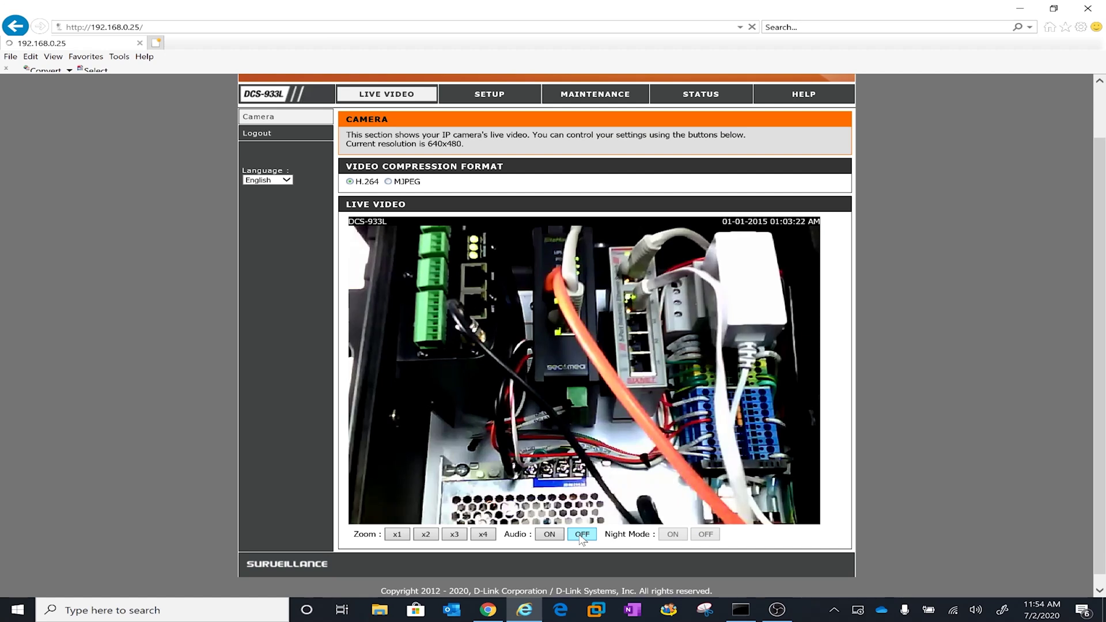